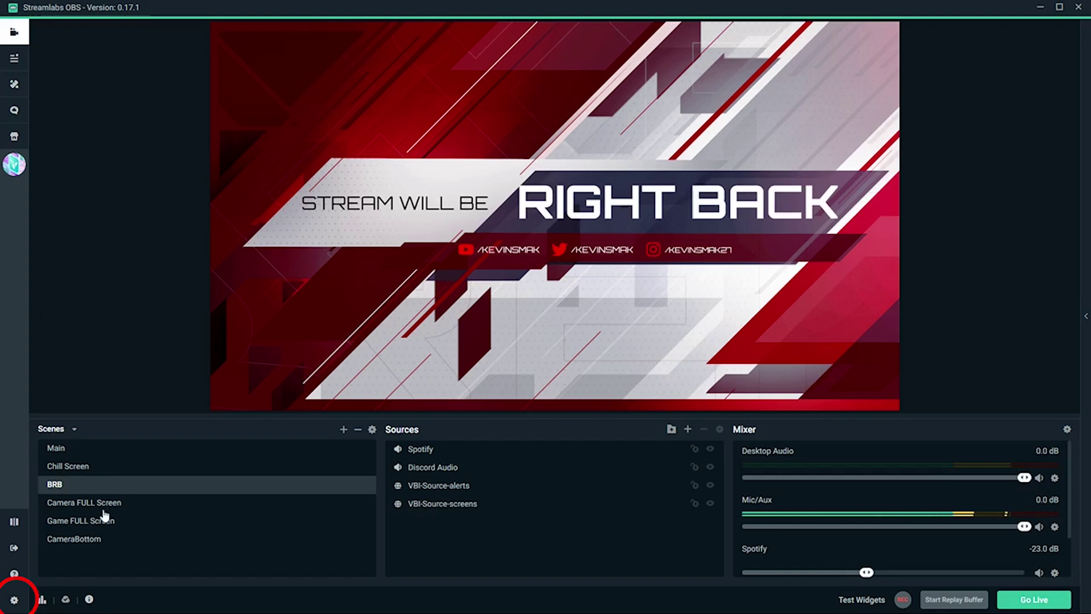
{"action": "left_click", "coordinate": [14, 601]}
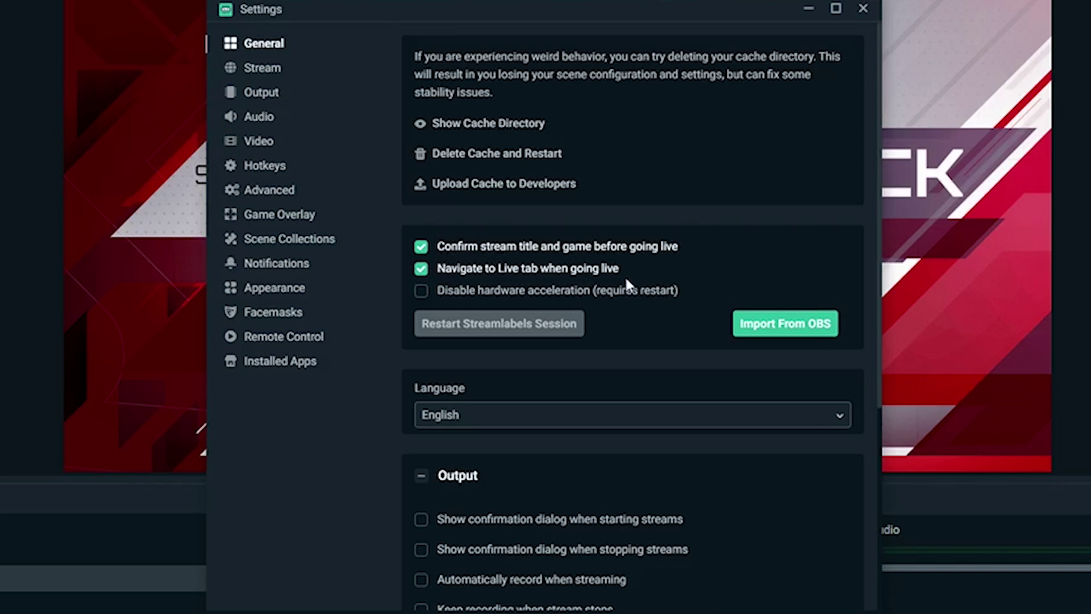
{"action": "scroll", "coordinate": [627, 279], "scroll_direction": "down", "scroll_amount": 5}
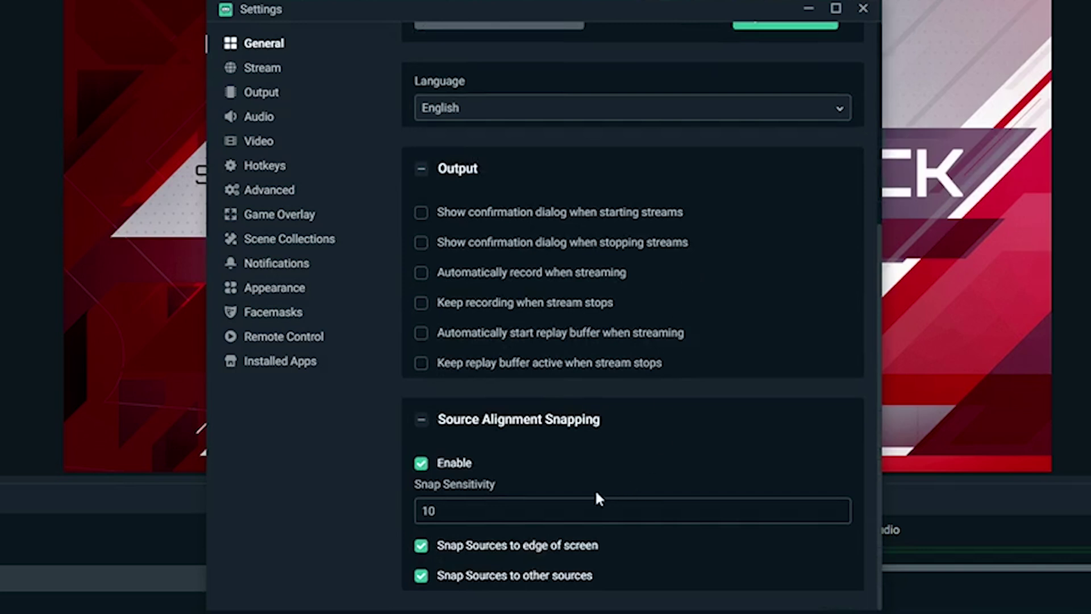
{"action": "scroll", "coordinate": [652, 349], "scroll_direction": "up", "scroll_amount": 5}
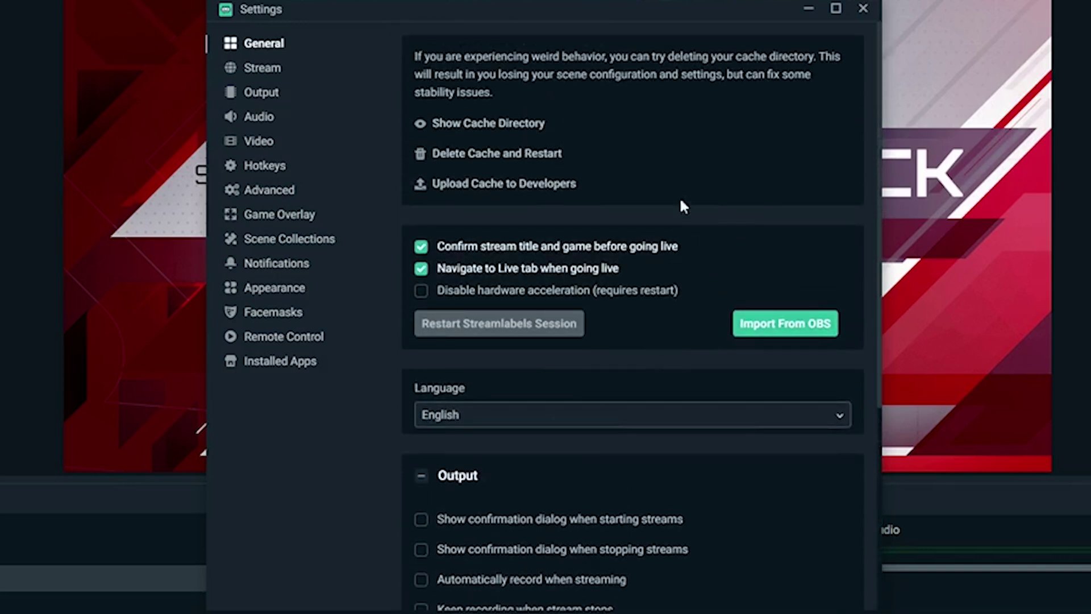
- Show the Stream settings: Streaming Services type, Mixer.com - FTL service, Auto (Recommended) server
{"action": "left_click", "coordinate": [242, 69]}
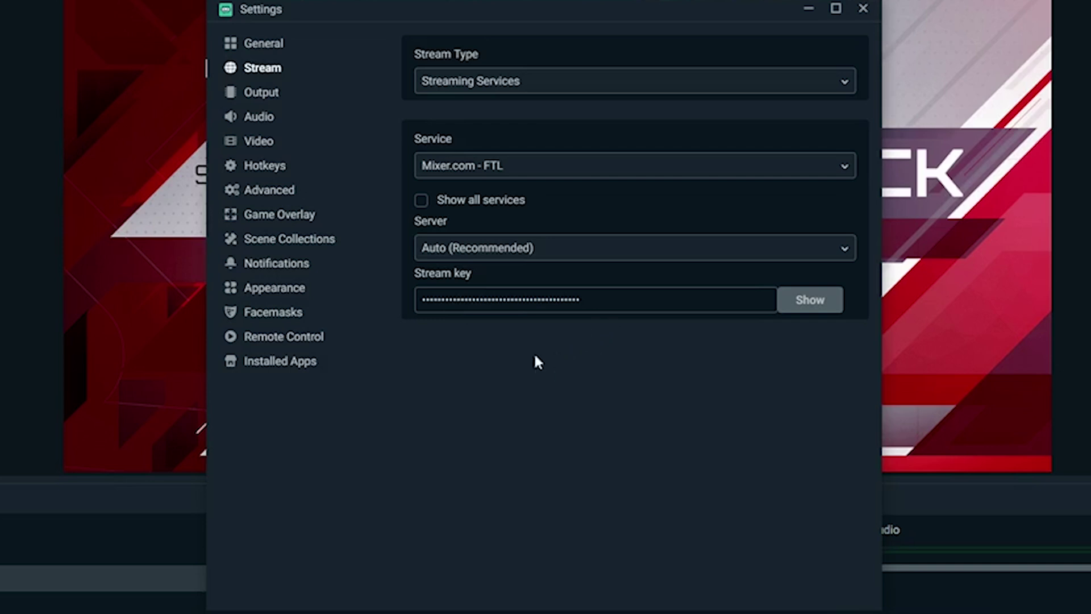
- Open the Advanced output settings and drop down the streaming encoder list
{"action": "left_click", "coordinate": [262, 100]}
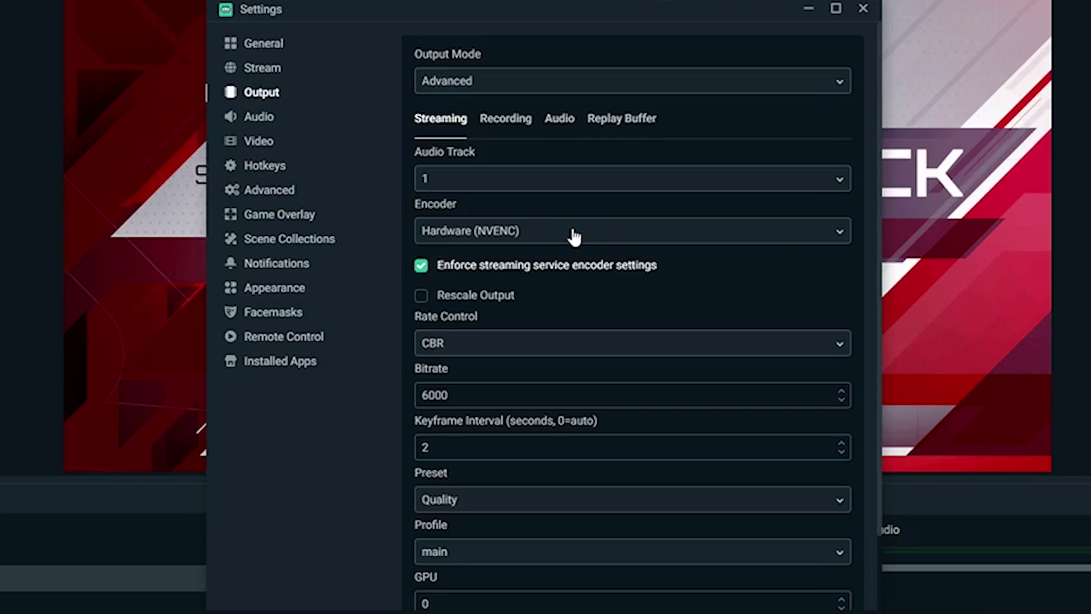
{"action": "left_click", "coordinate": [574, 236]}
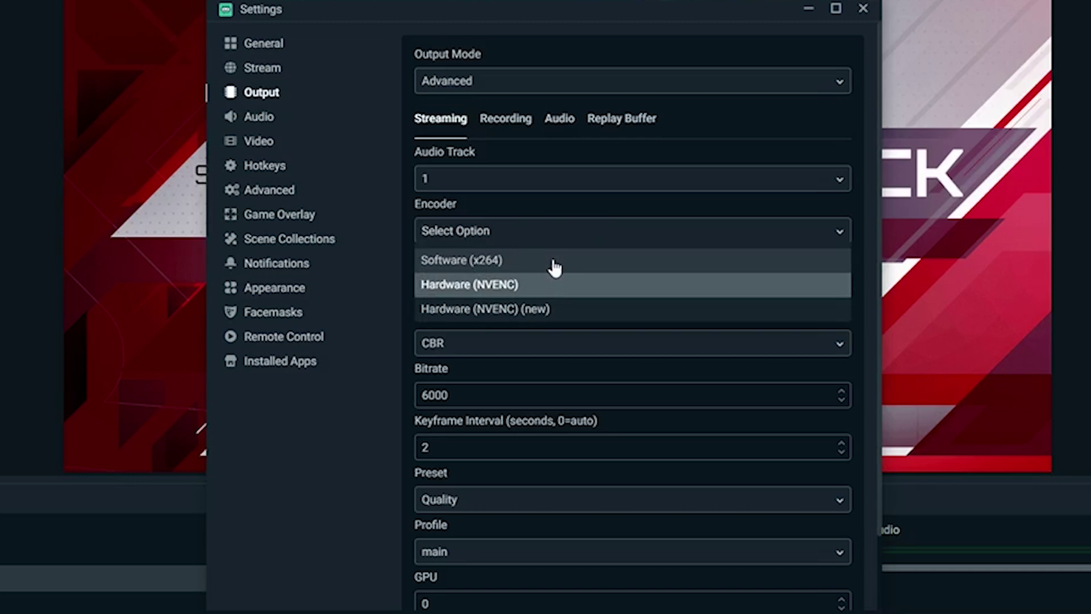
- Use Hardware (NVENC) as the streaming encoder, keeping CBR at 6000
{"action": "left_click", "coordinate": [470, 286]}
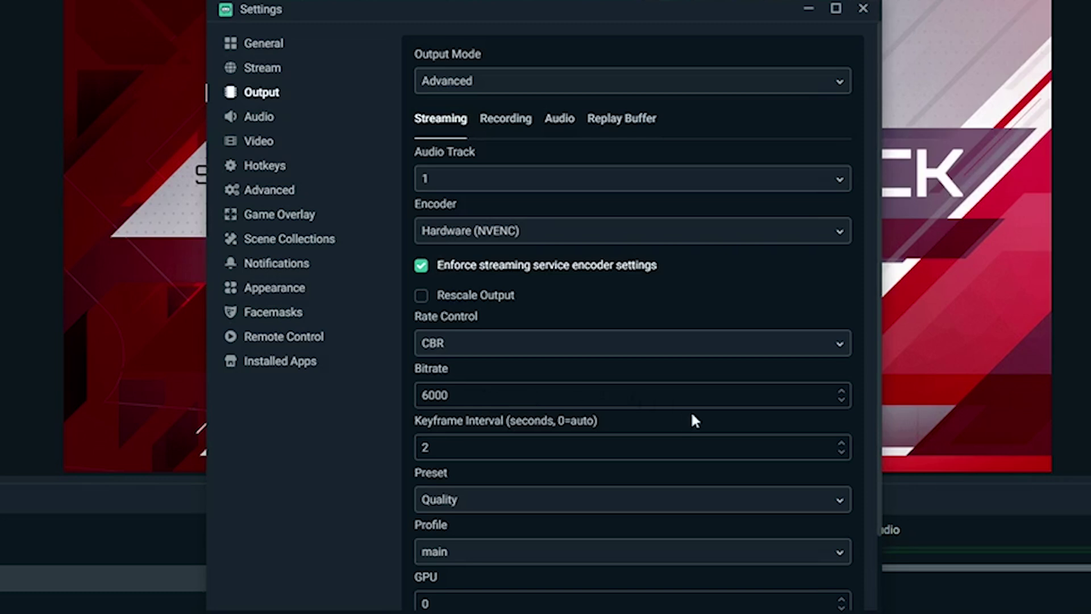
- Keep the NVENC streaming preset on Quality, with main profile and 2 Max B-frames
{"action": "scroll", "coordinate": [533, 426], "scroll_direction": "down", "scroll_amount": 3}
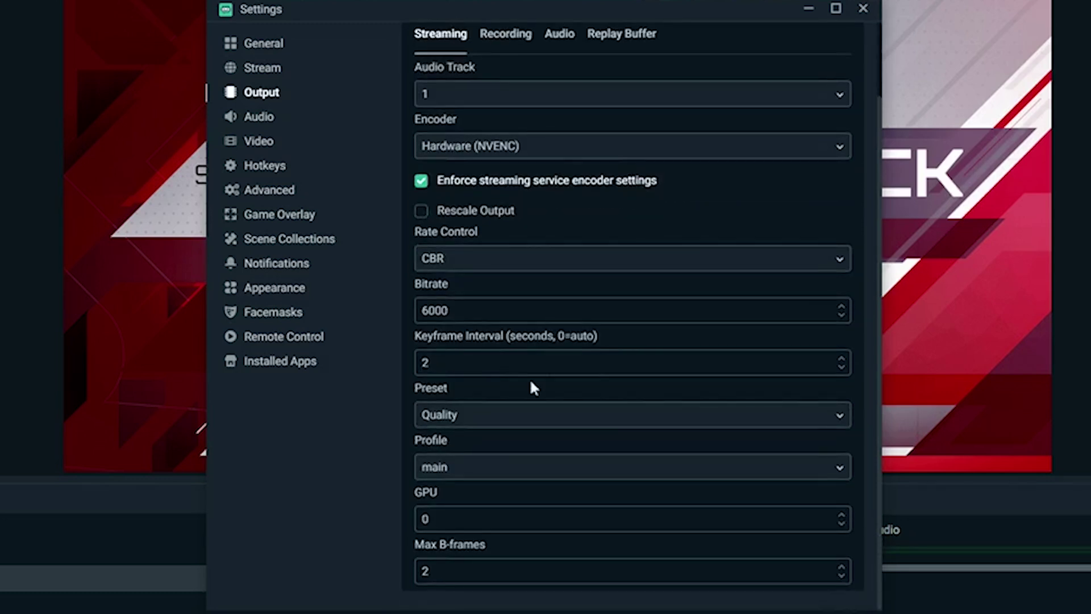
{"action": "left_click", "coordinate": [509, 422]}
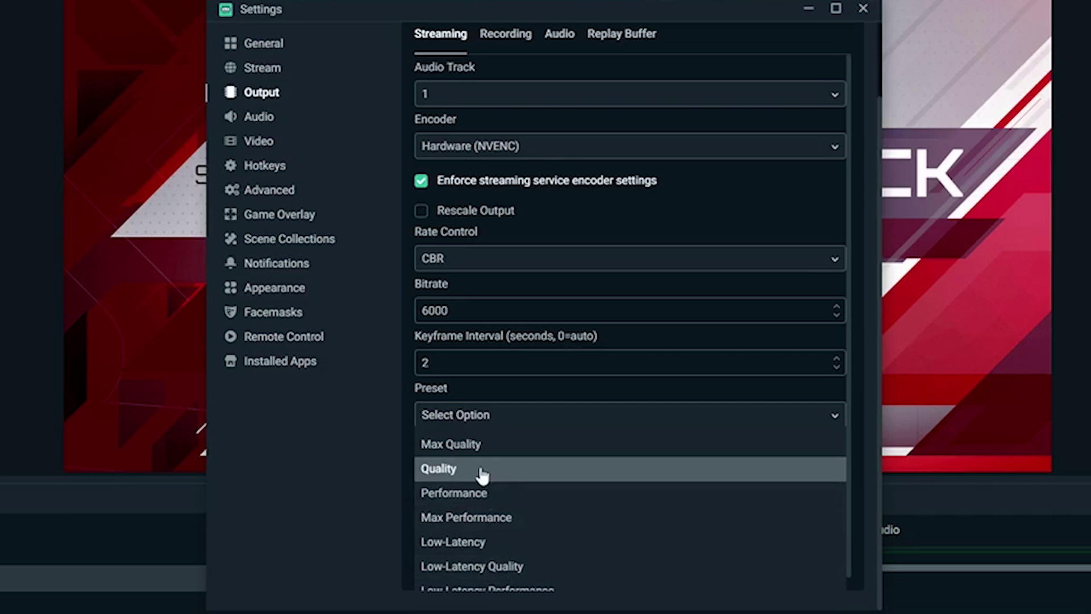
{"action": "left_click", "coordinate": [340, 454]}
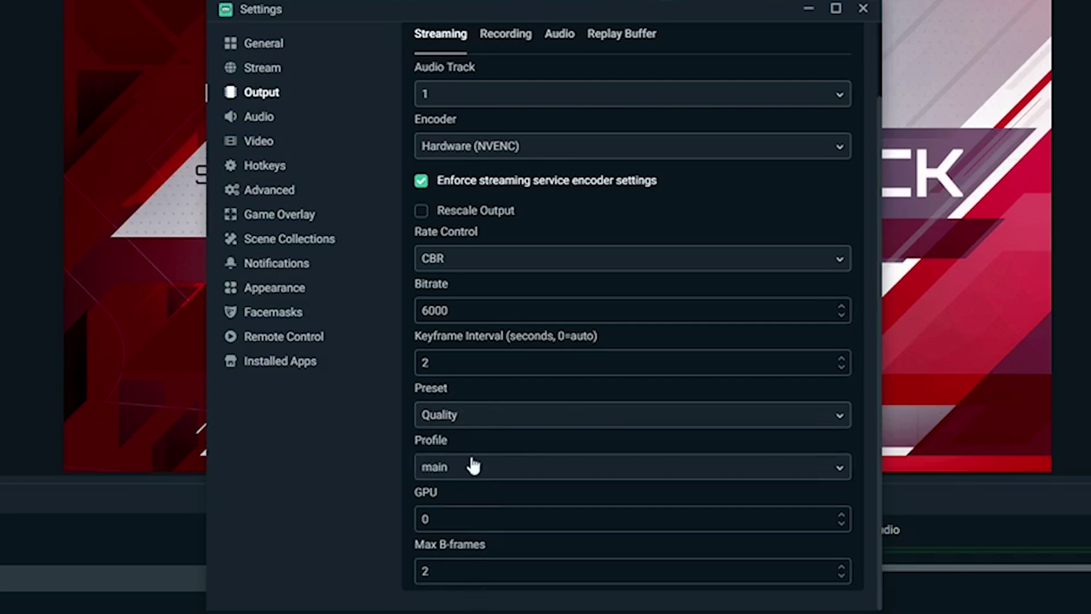
{"action": "scroll", "coordinate": [466, 441], "scroll_direction": "up", "scroll_amount": 2}
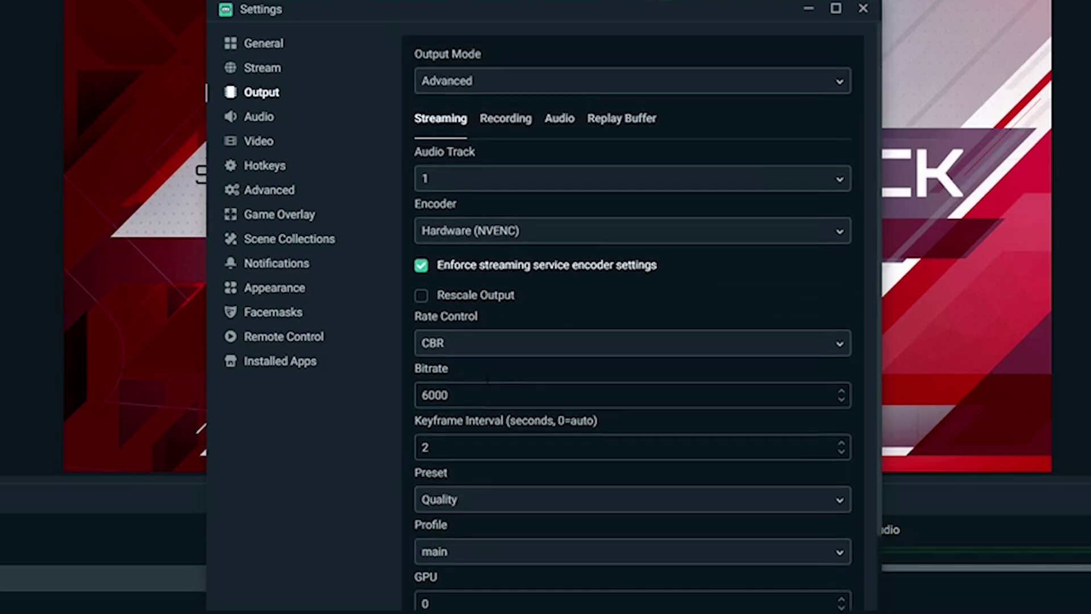
- Set the Recording tab's NVENC preset to Max Quality, keeping CBR 30000 and mp4 format
{"action": "left_click", "coordinate": [509, 122]}
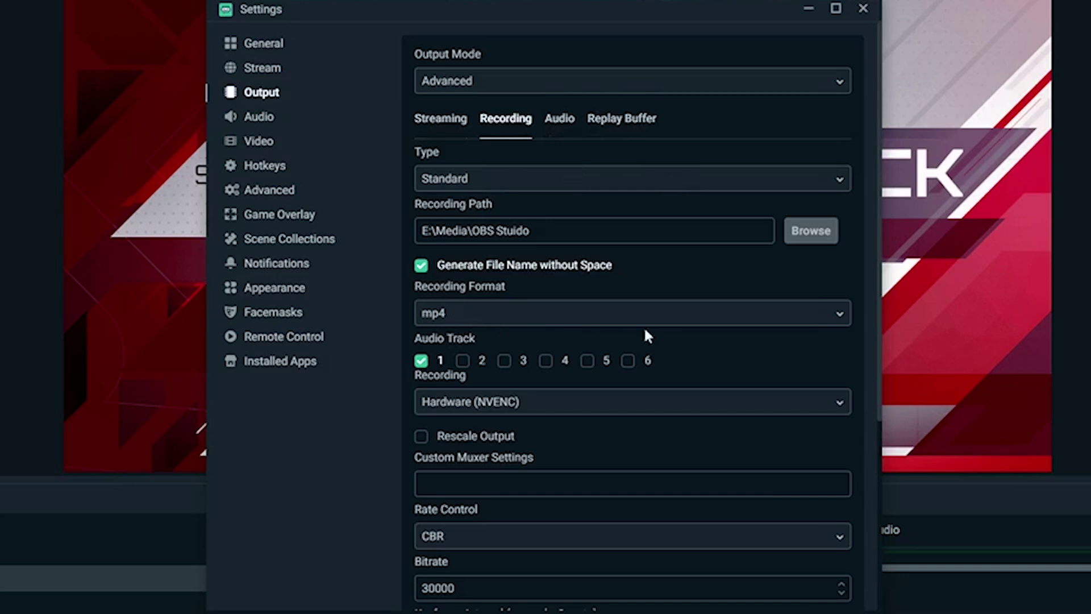
{"action": "scroll", "coordinate": [669, 339], "scroll_direction": "down", "scroll_amount": 1}
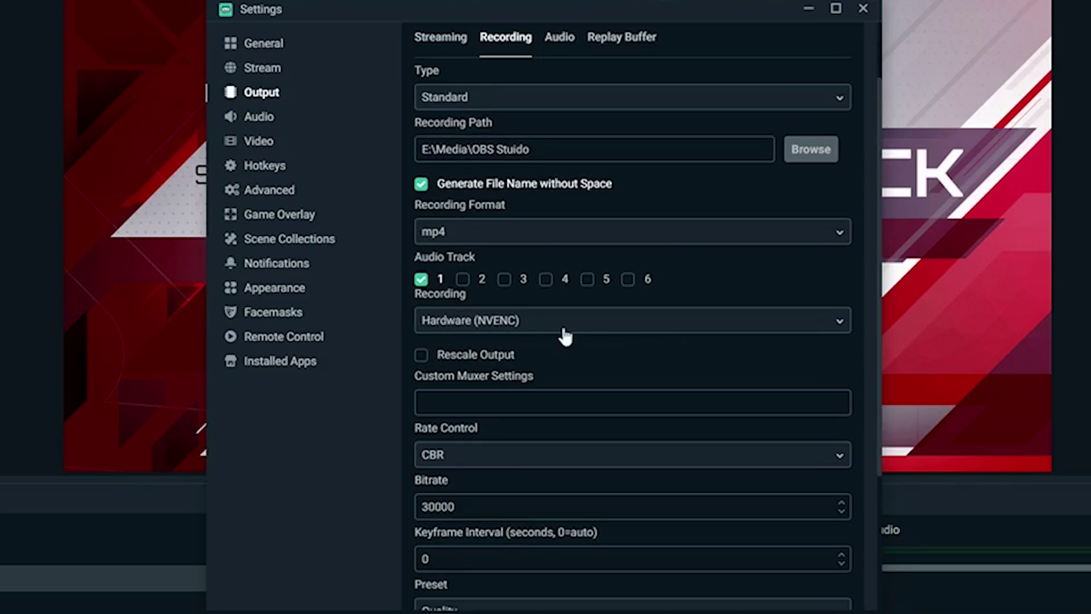
{"action": "scroll", "coordinate": [621, 316], "scroll_direction": "down", "scroll_amount": 3}
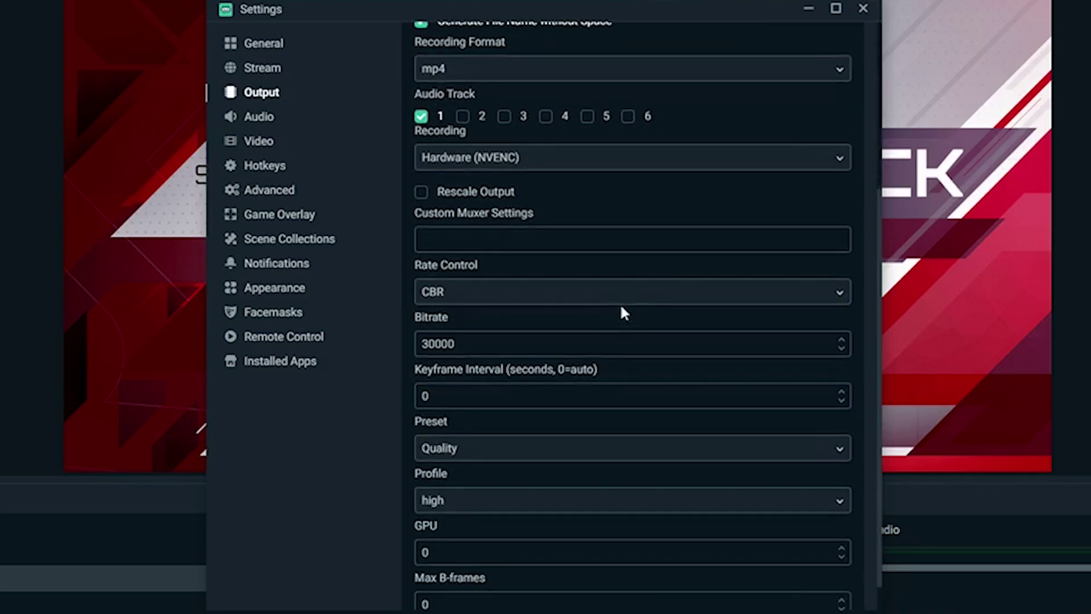
{"action": "scroll", "coordinate": [621, 310], "scroll_direction": "down", "scroll_amount": 1}
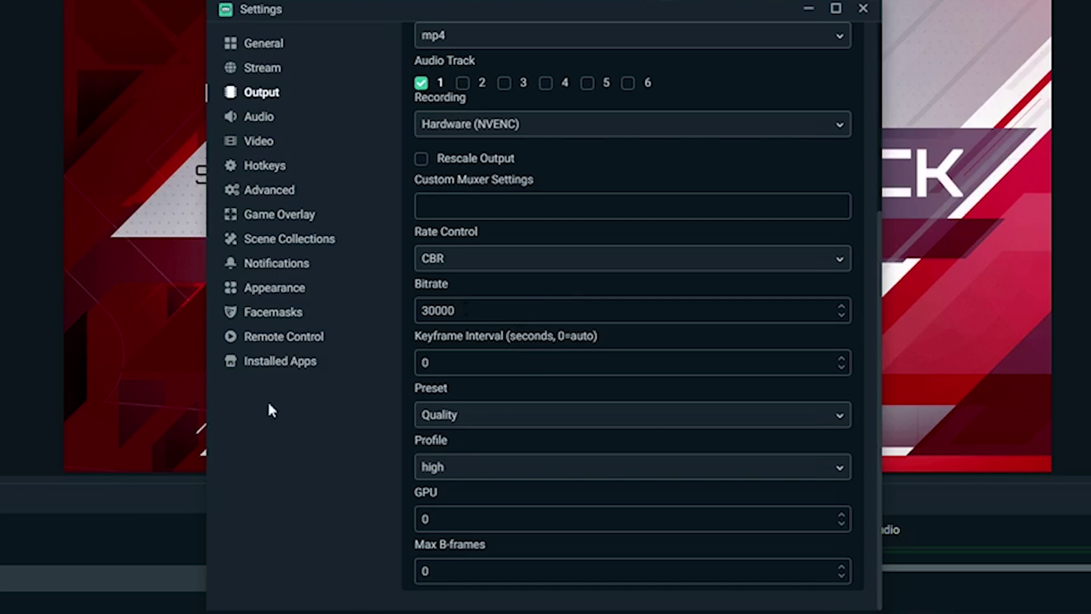
{"action": "left_click", "coordinate": [492, 421]}
{"action": "left_click", "coordinate": [458, 445]}
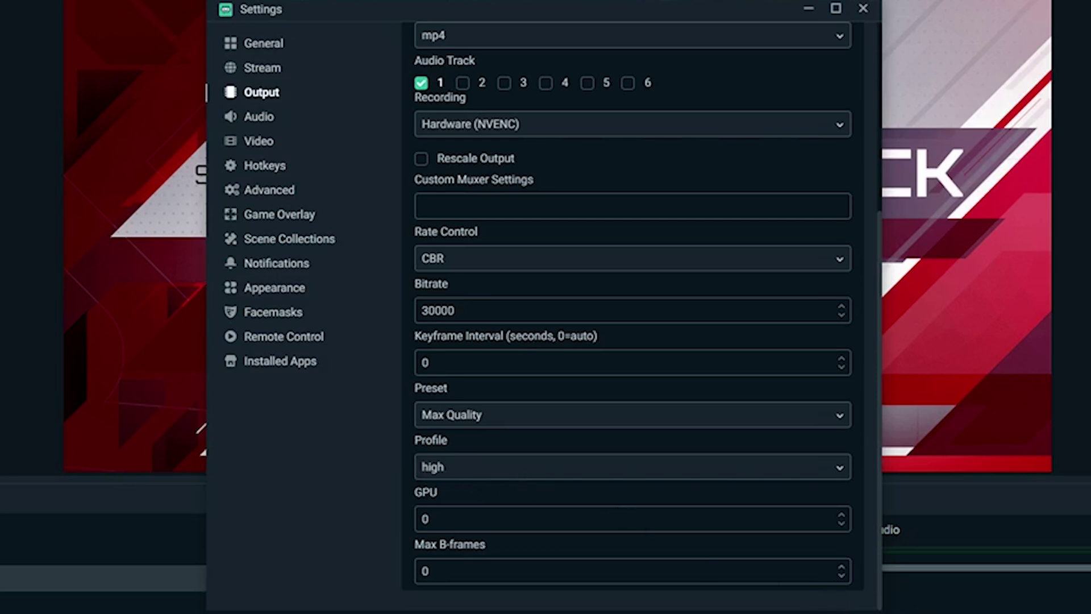
{"action": "scroll", "coordinate": [581, 167], "scroll_direction": "up", "scroll_amount": 2}
{"action": "scroll", "coordinate": [579, 161], "scroll_direction": "up", "scroll_amount": 5}
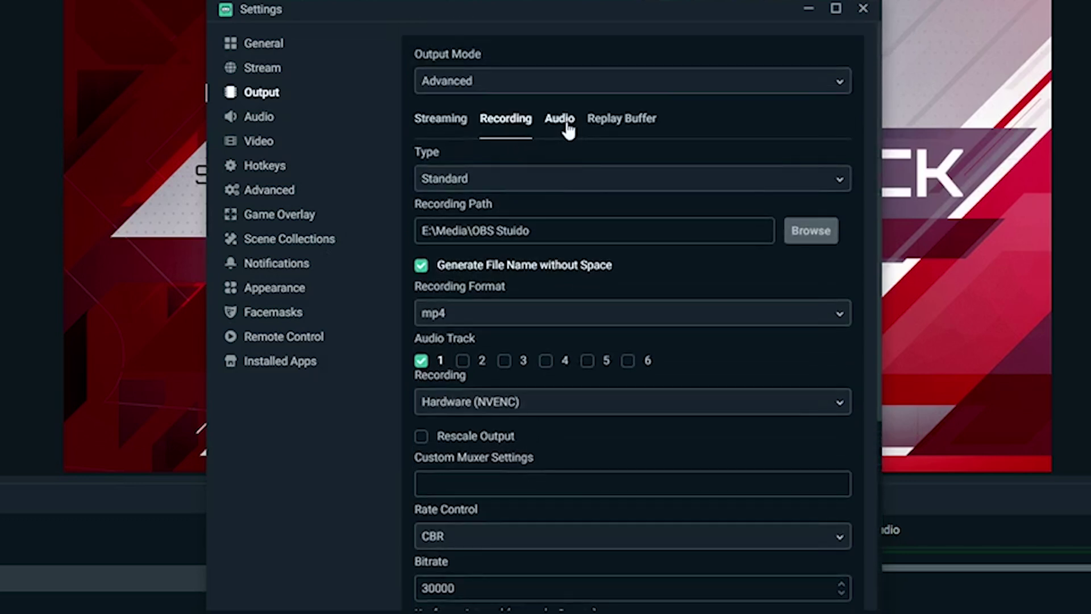
{"action": "left_click", "coordinate": [567, 126]}
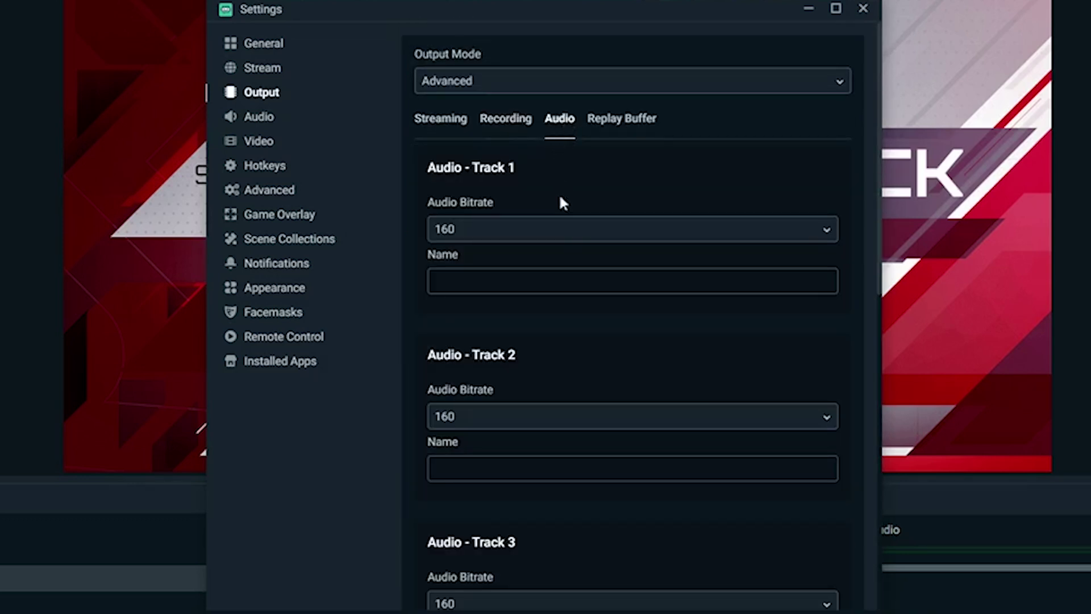
{"action": "scroll", "coordinate": [572, 307], "scroll_direction": "down", "scroll_amount": 6}
{"action": "scroll", "coordinate": [571, 306], "scroll_direction": "down", "scroll_amount": 7}
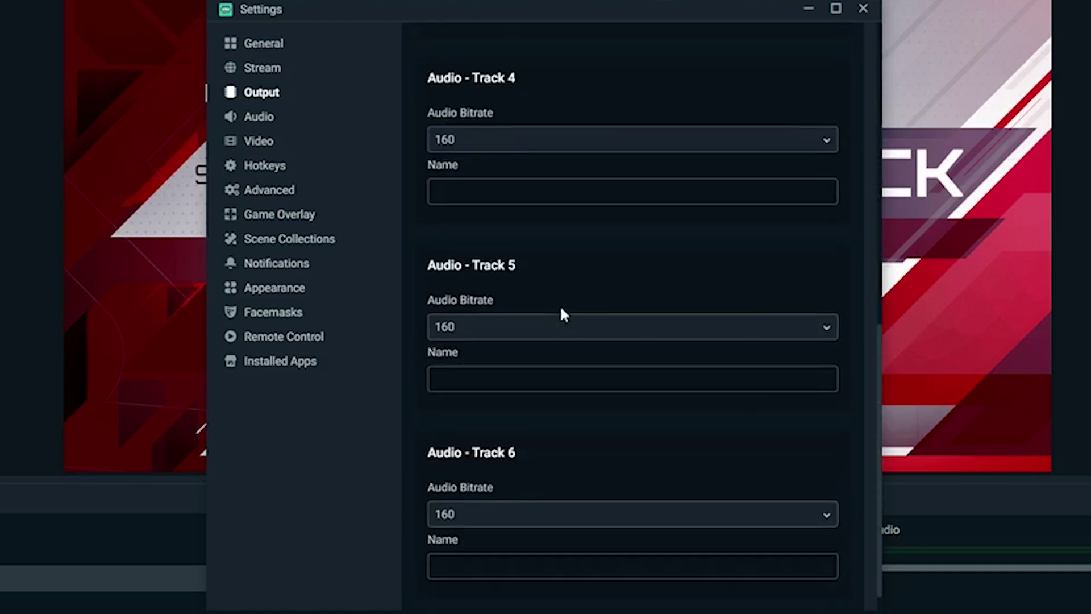
{"action": "scroll", "coordinate": [561, 311], "scroll_direction": "up", "scroll_amount": 12}
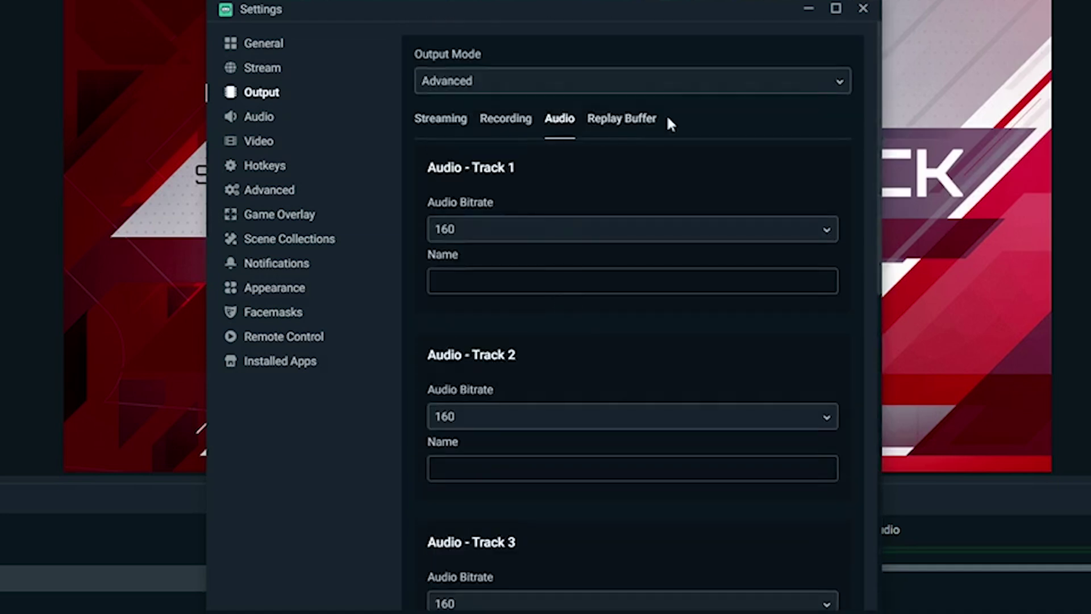
- Choose 48khz as the Audio sample rate, leaving channels on Stereo
{"action": "left_click", "coordinate": [260, 120]}
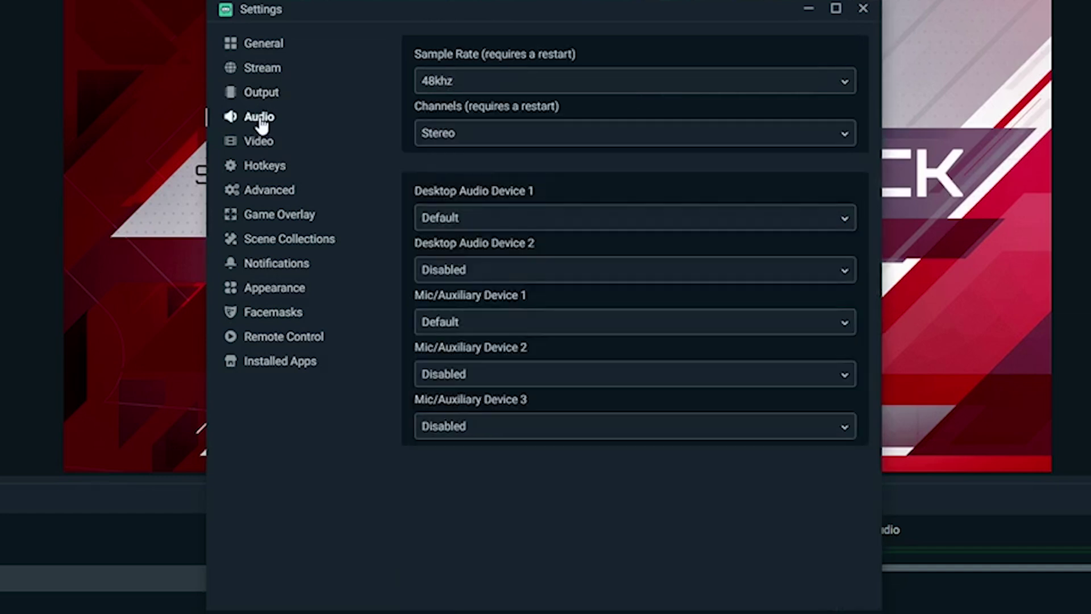
{"action": "left_click", "coordinate": [552, 81]}
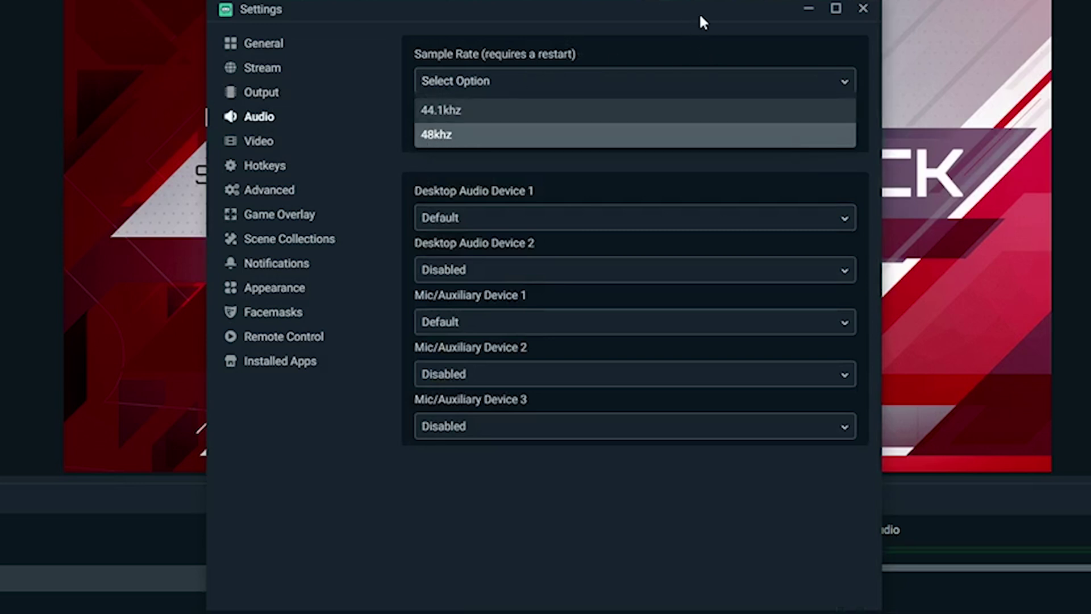
{"action": "left_click", "coordinate": [844, 80]}
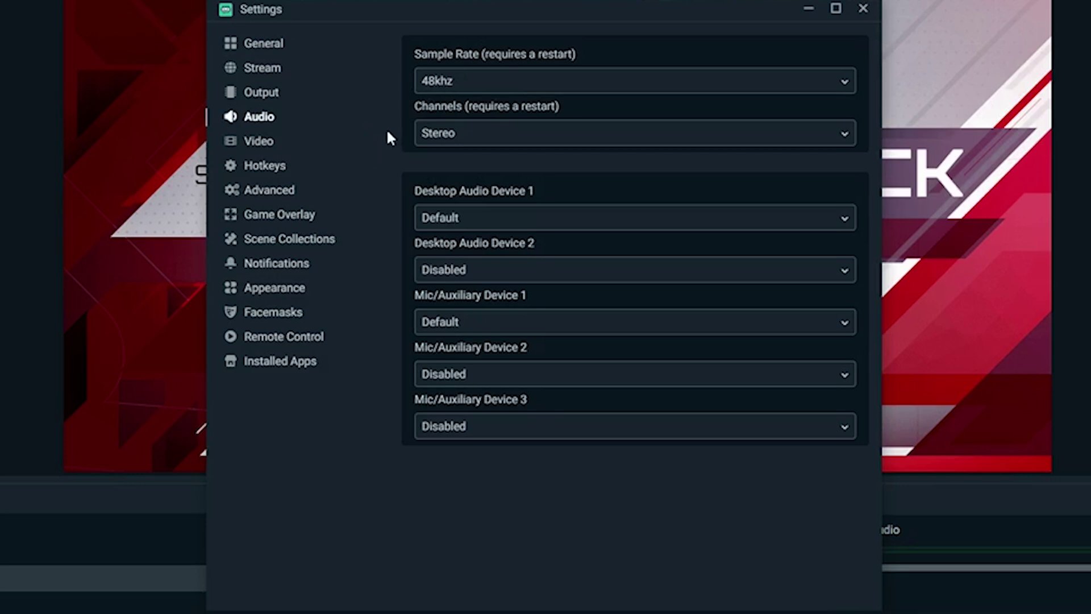
- Show the Video settings: 1920x1080 base and output resolution, Lanczos filter, 60 FPS
{"action": "left_click", "coordinate": [259, 149]}
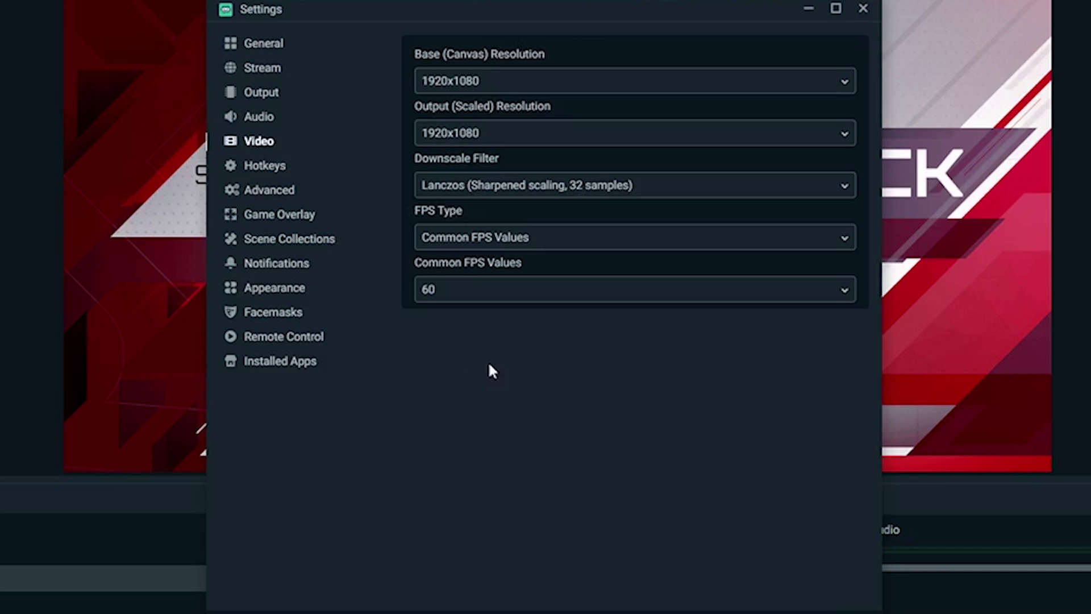
- Show the Hotkeys page with Start/Stop Streaming and Recording shortcuts unbound
{"action": "left_click", "coordinate": [264, 169]}
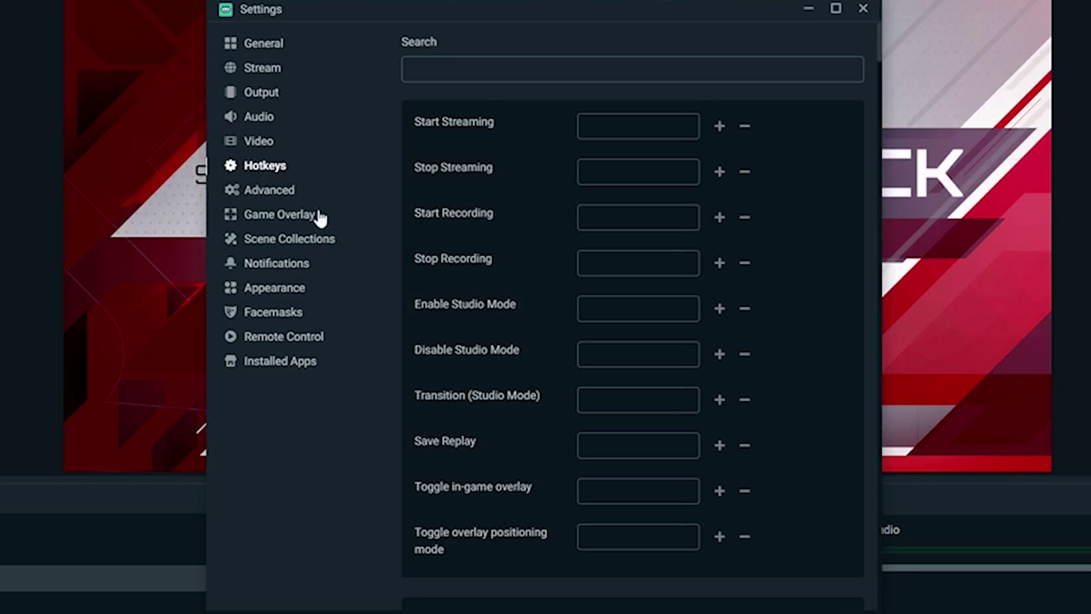
- Review the Advanced settings: Above Normal priority, NV12 colour format, automatic reconnect enabled
{"action": "left_click", "coordinate": [275, 200]}
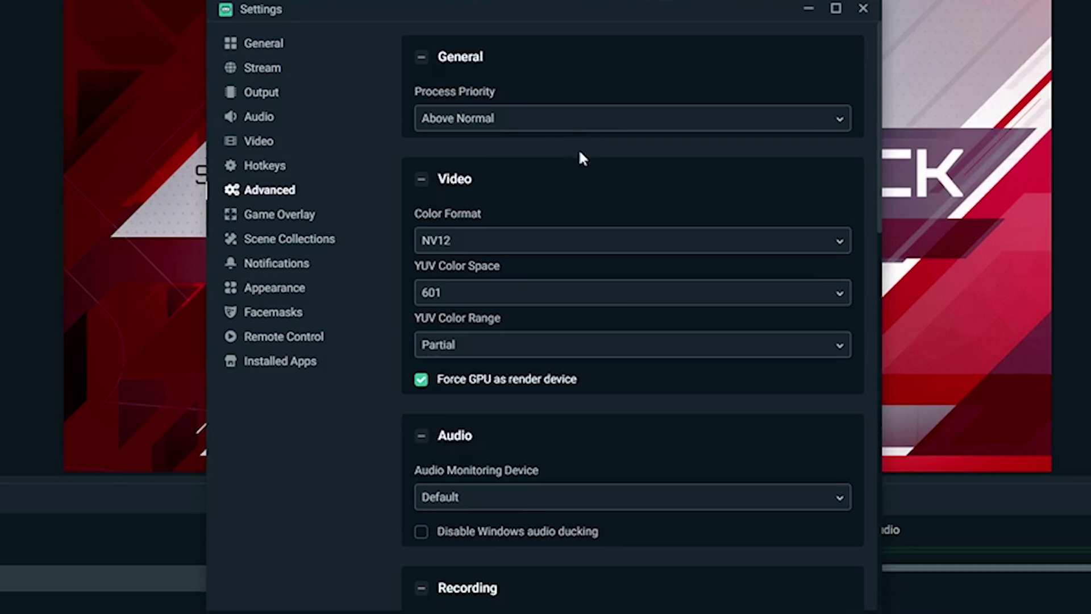
{"action": "scroll", "coordinate": [563, 171], "scroll_direction": "down", "scroll_amount": 1}
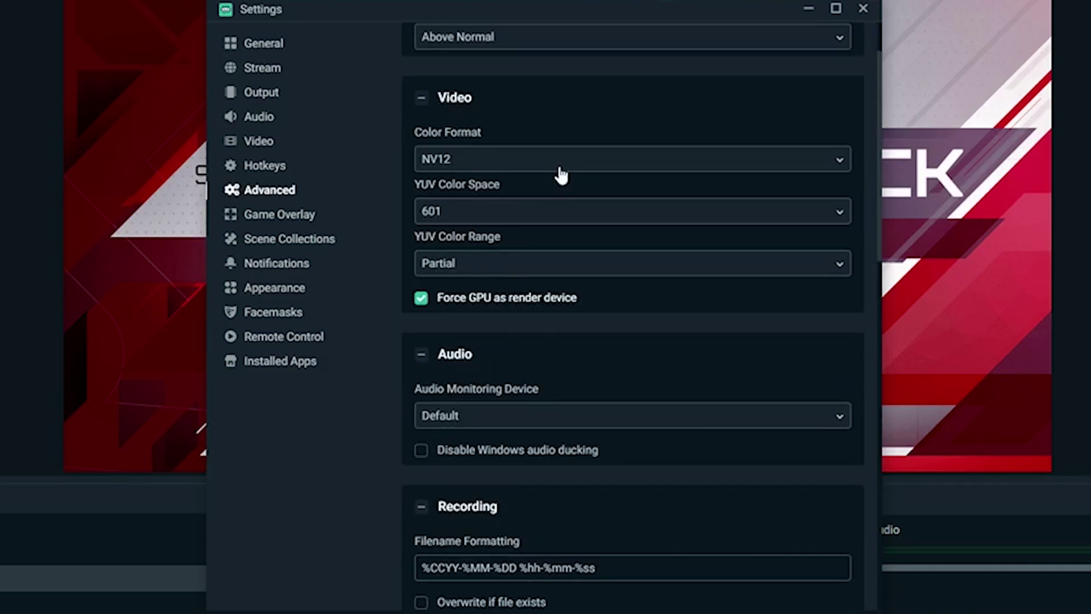
{"action": "scroll", "coordinate": [597, 113], "scroll_direction": "down", "scroll_amount": 5}
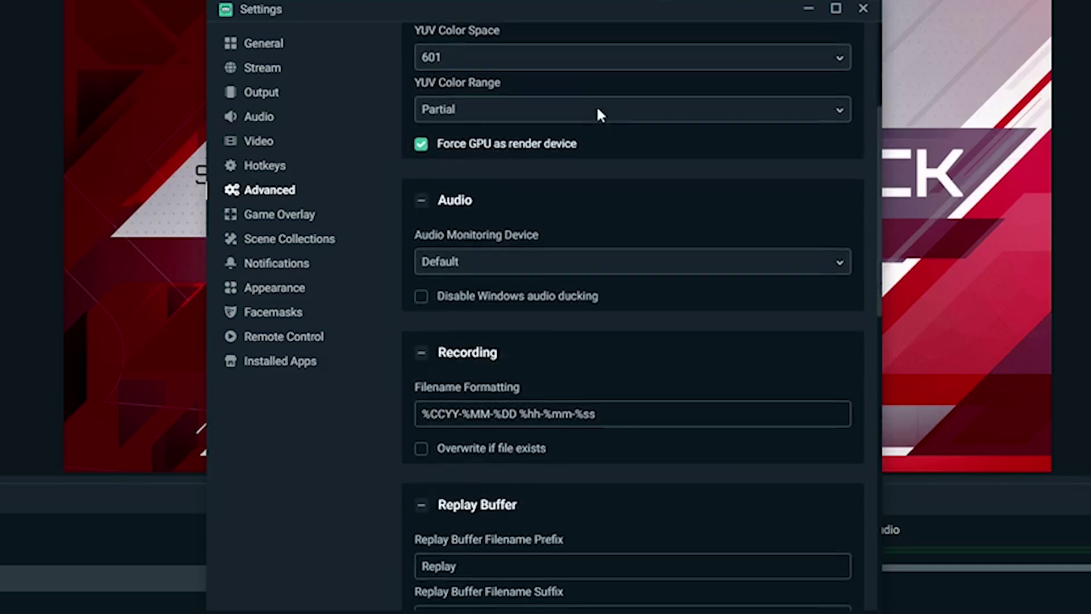
{"action": "scroll", "coordinate": [675, 278], "scroll_direction": "down", "scroll_amount": 7}
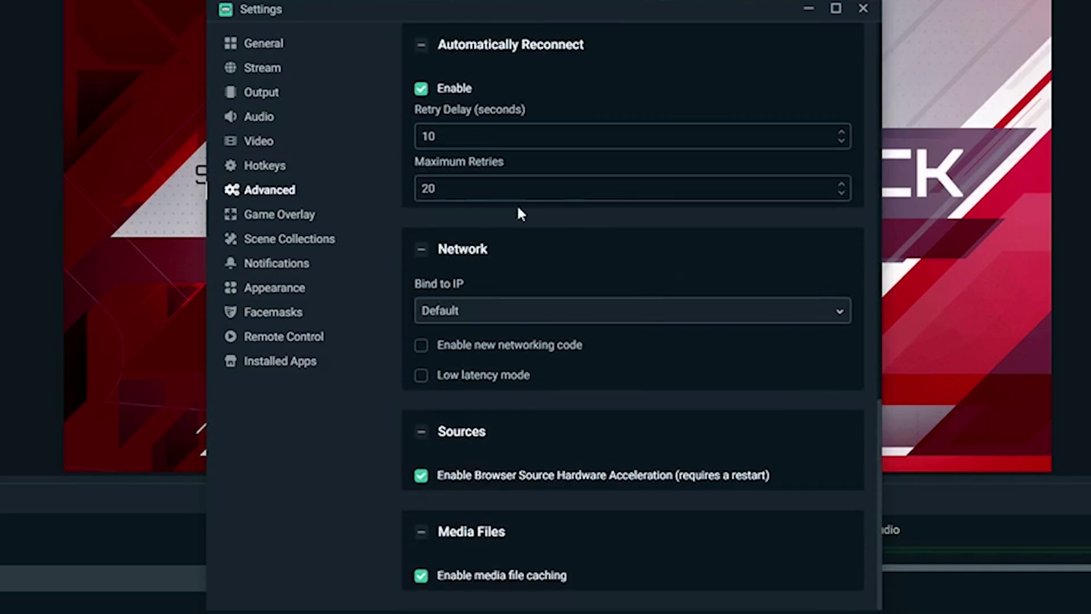
- Look over Game Overlay and Scene Collections, then show Notifications with 15% and 10% frame thresholds
{"action": "left_click", "coordinate": [295, 220]}
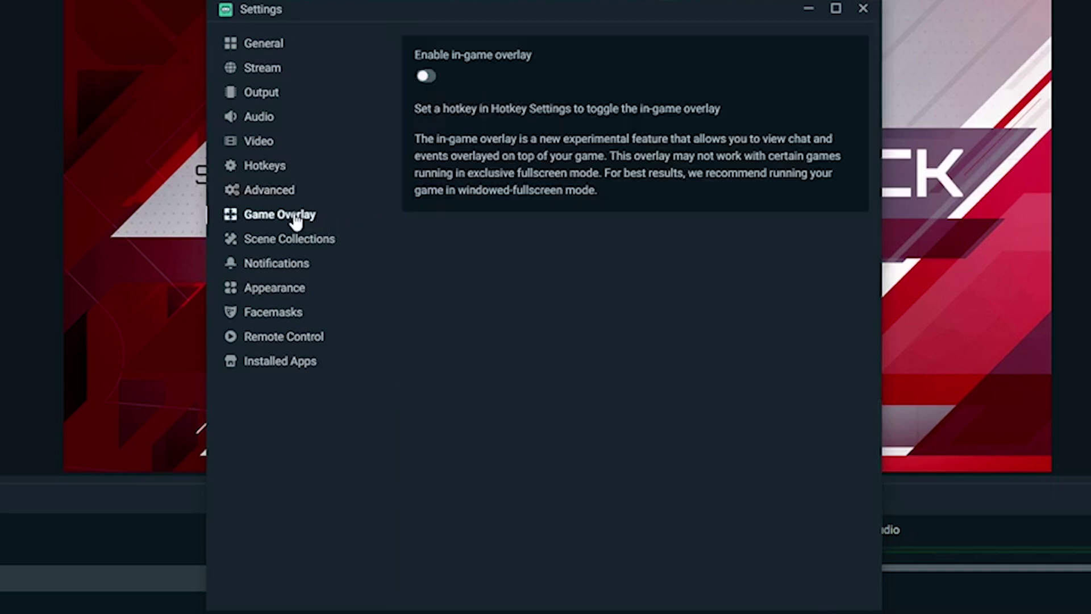
{"action": "left_click", "coordinate": [278, 241]}
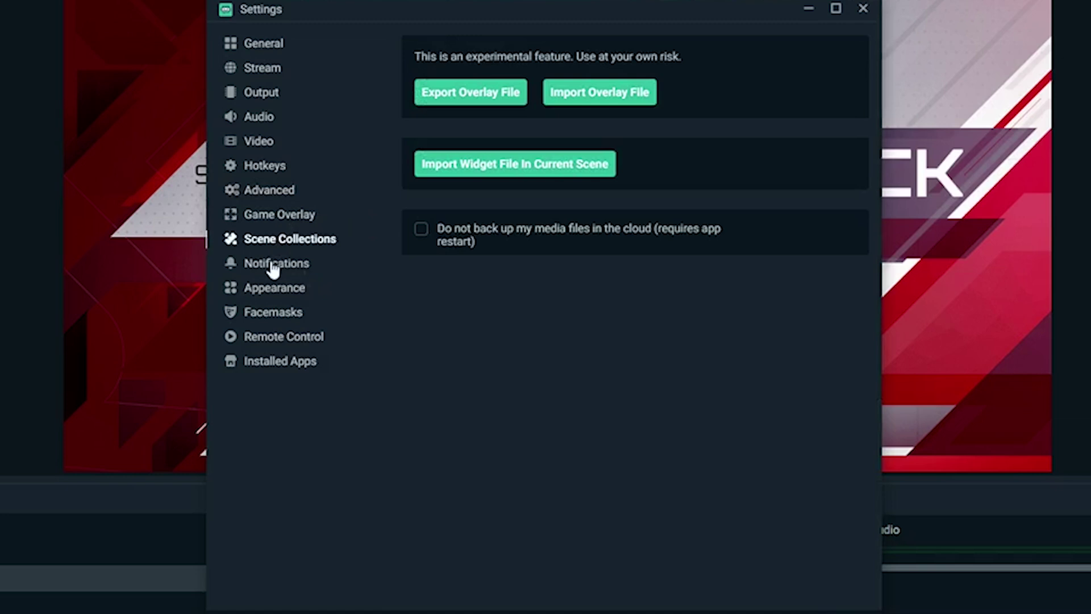
{"action": "left_click", "coordinate": [275, 270]}
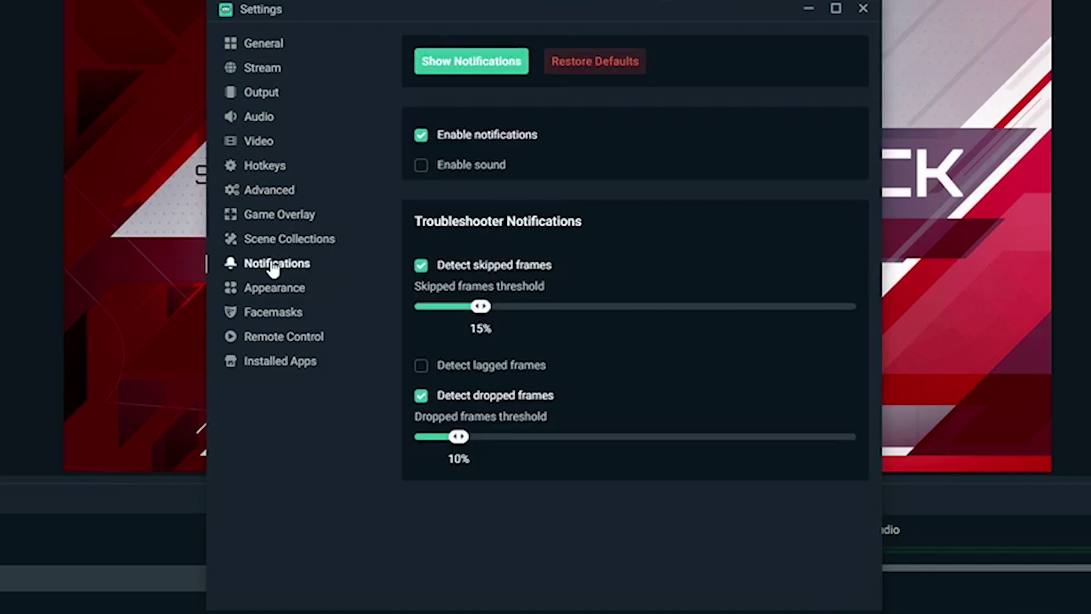
- On the Appearance page, try the Day (Classic) theme, then switch back to Night (Classic)
{"action": "left_click", "coordinate": [275, 293]}
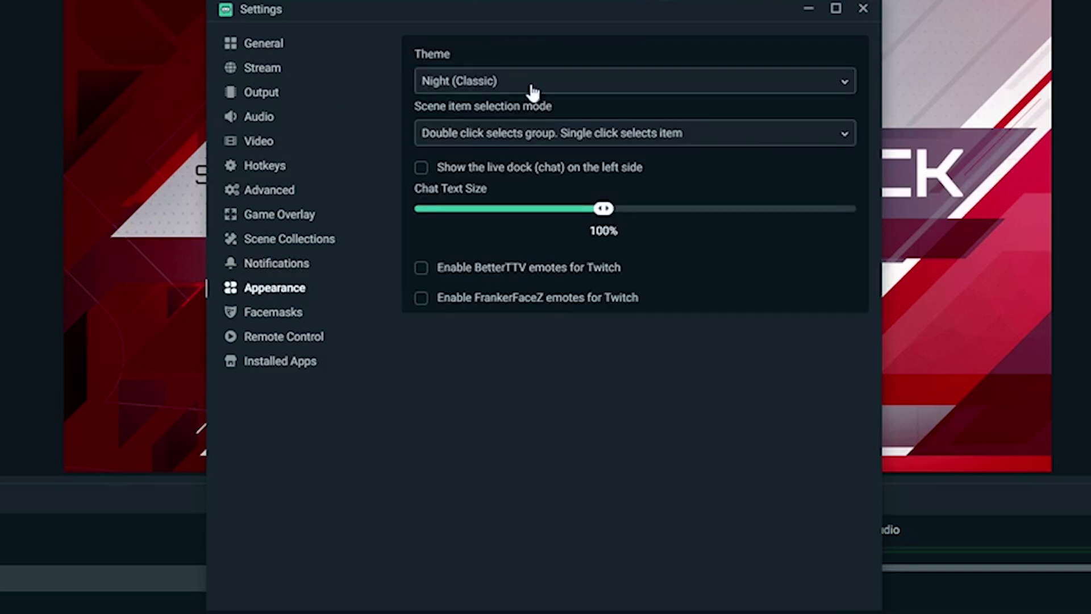
{"action": "left_click", "coordinate": [502, 86]}
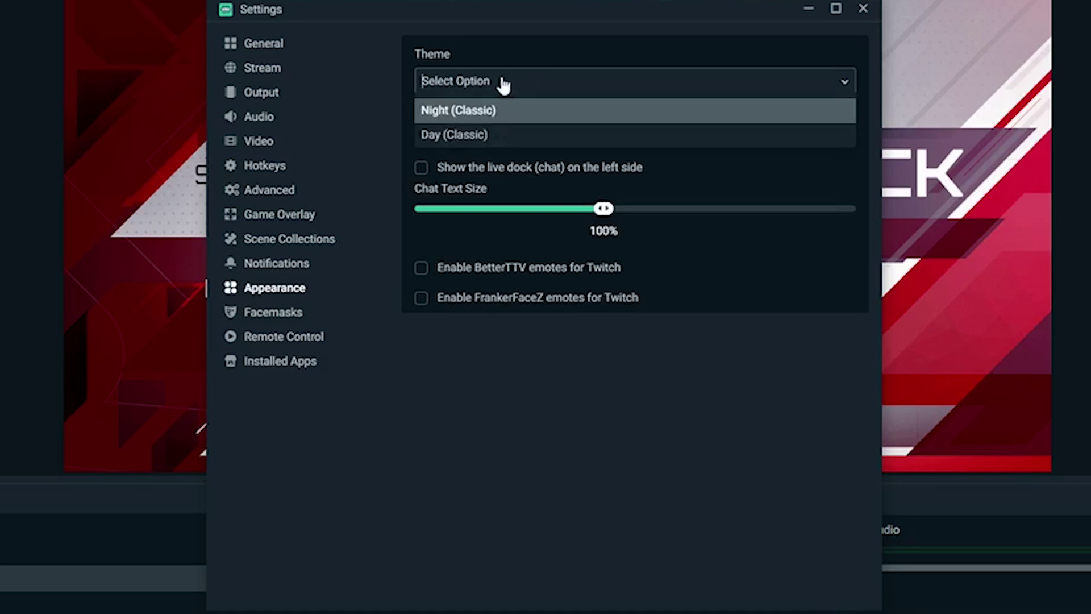
{"action": "left_click", "coordinate": [475, 137]}
{"action": "left_click", "coordinate": [464, 87]}
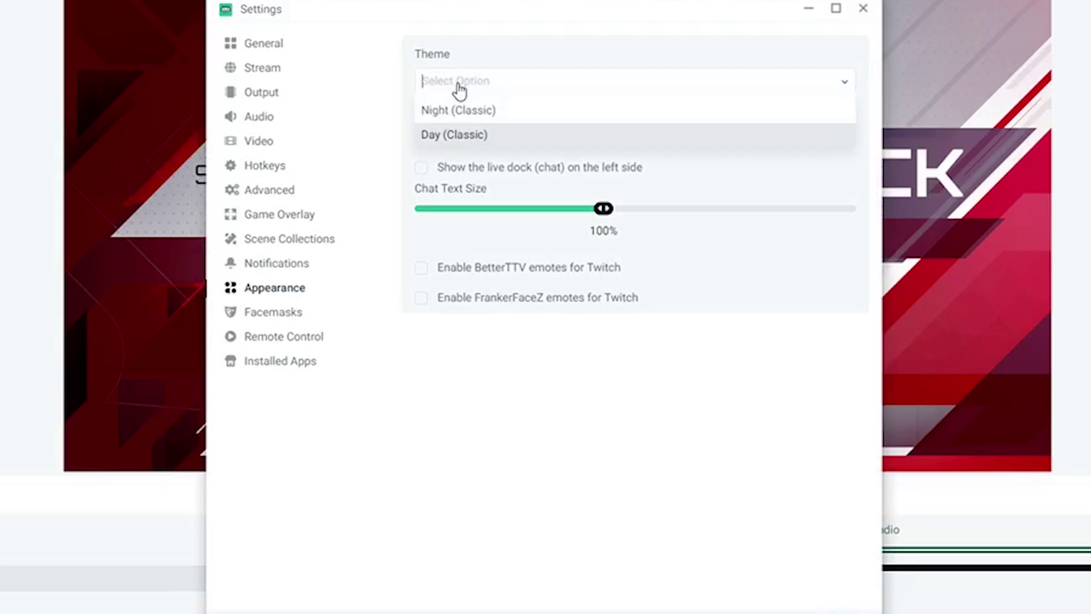
{"action": "left_click", "coordinate": [441, 113]}
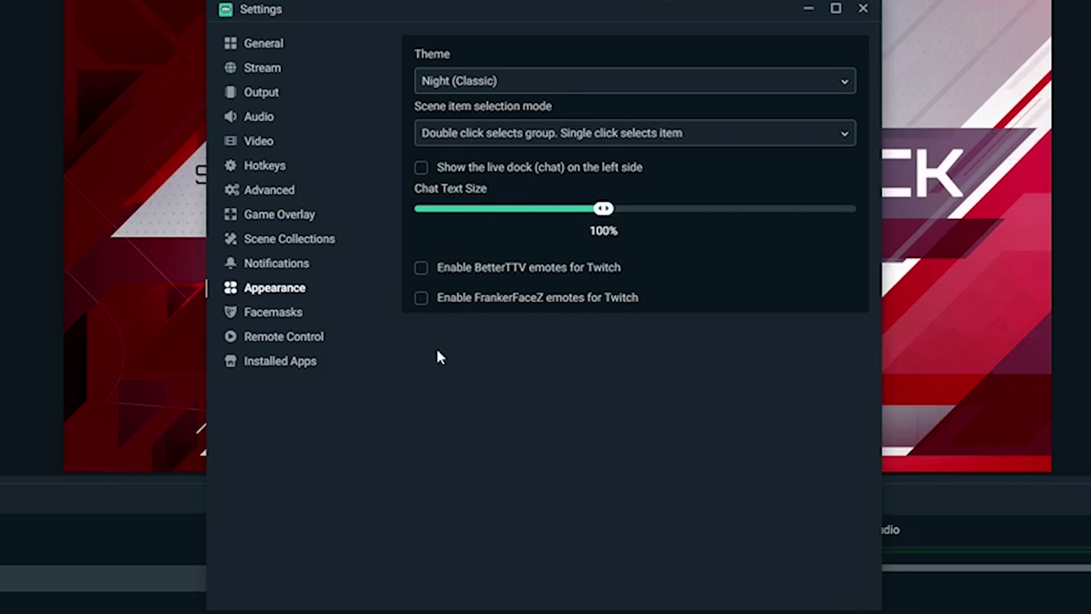
- Look at Facemasks, then view Installed Apps showing Stream Design Factory 1.2.1
{"action": "left_click", "coordinate": [274, 314]}
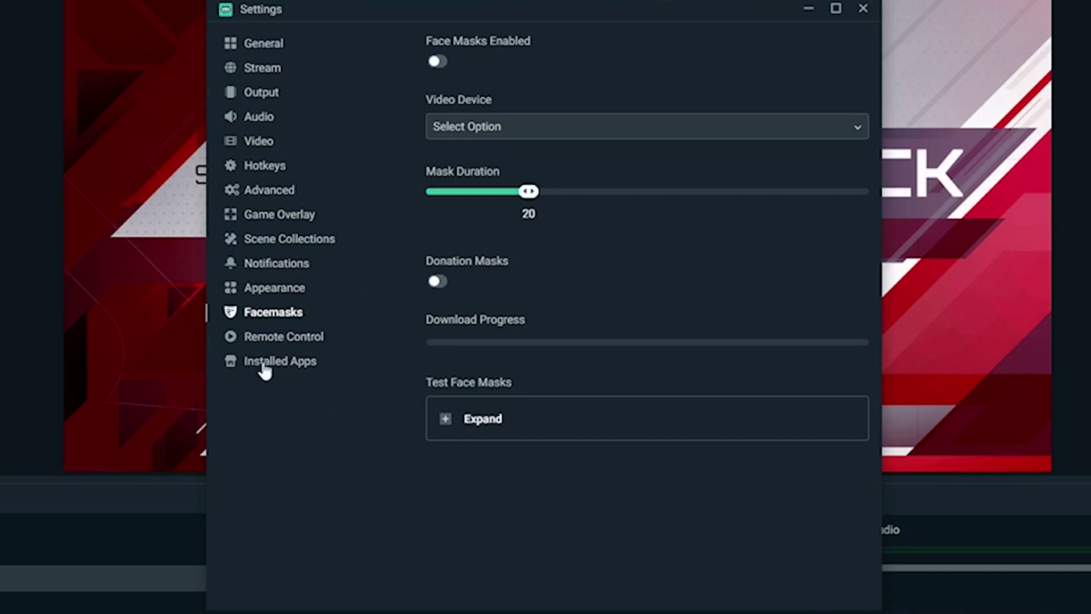
{"action": "left_click", "coordinate": [282, 372]}
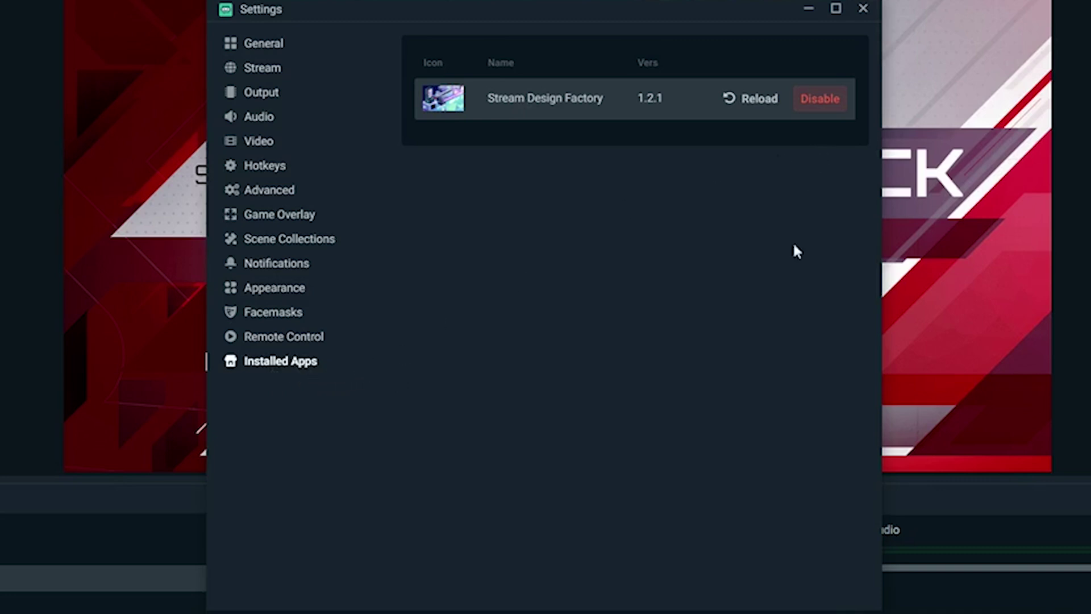
- Close Settings with Done to return to the BRB scene in the studio
{"action": "left_click", "coordinate": [834, 594]}
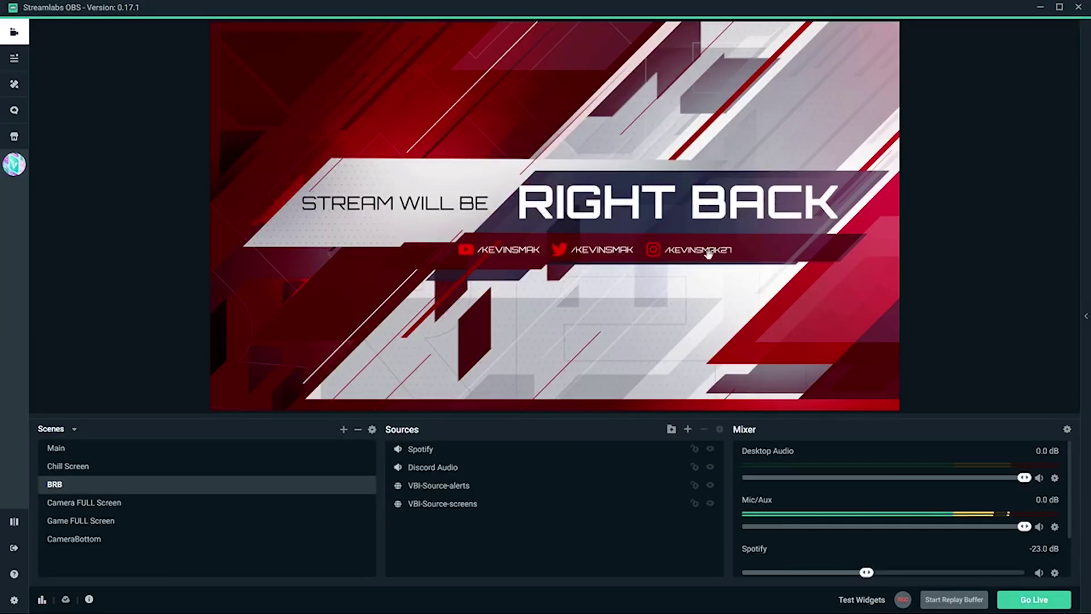